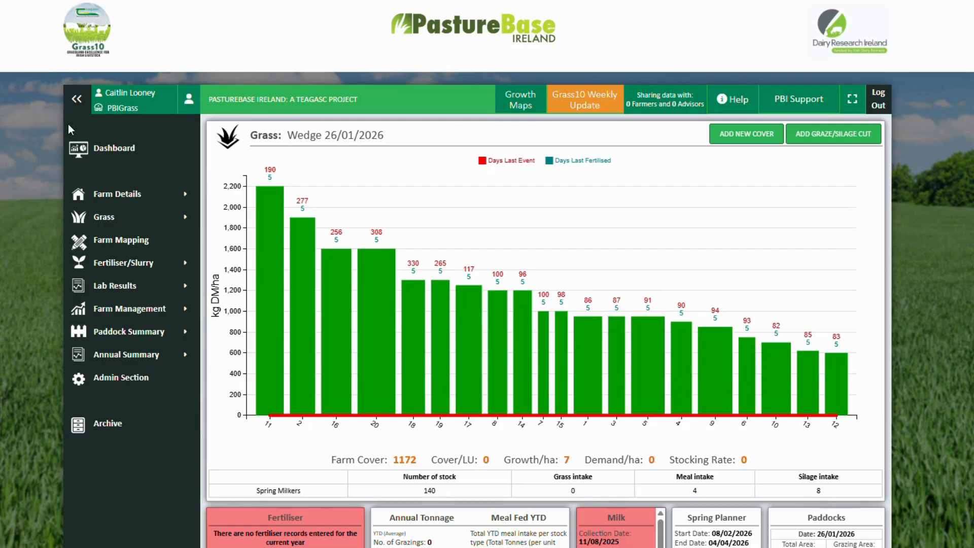
# Create a new grass feed budget with start date 06/02/2026 and end date 27/03/2026
pyautogui.moveTo(141, 313)
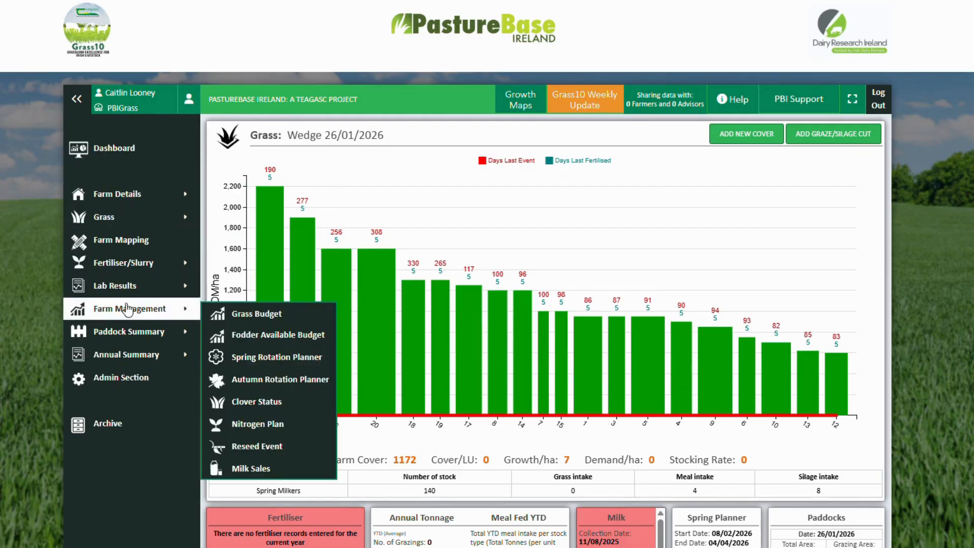
pyautogui.click(229, 315)
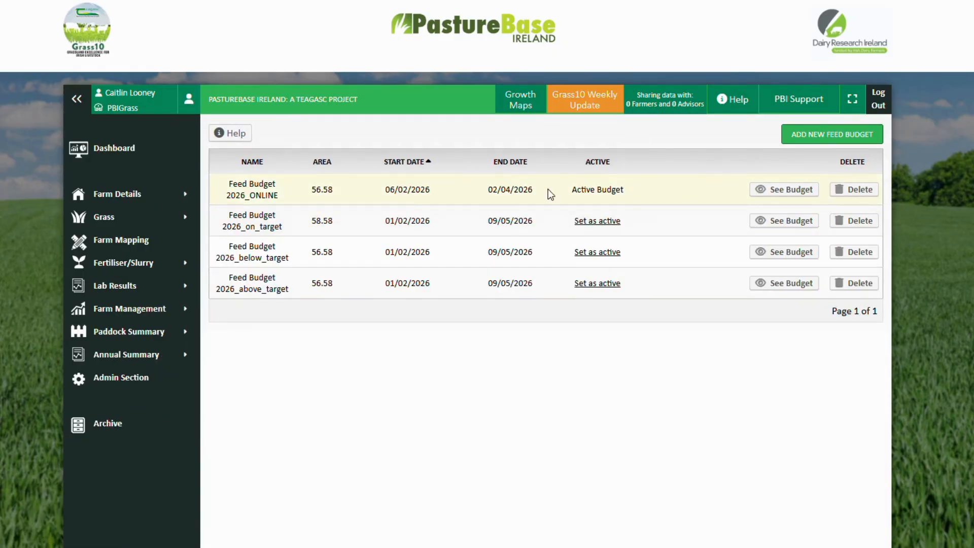
pyautogui.click(814, 136)
pyautogui.click(362, 203)
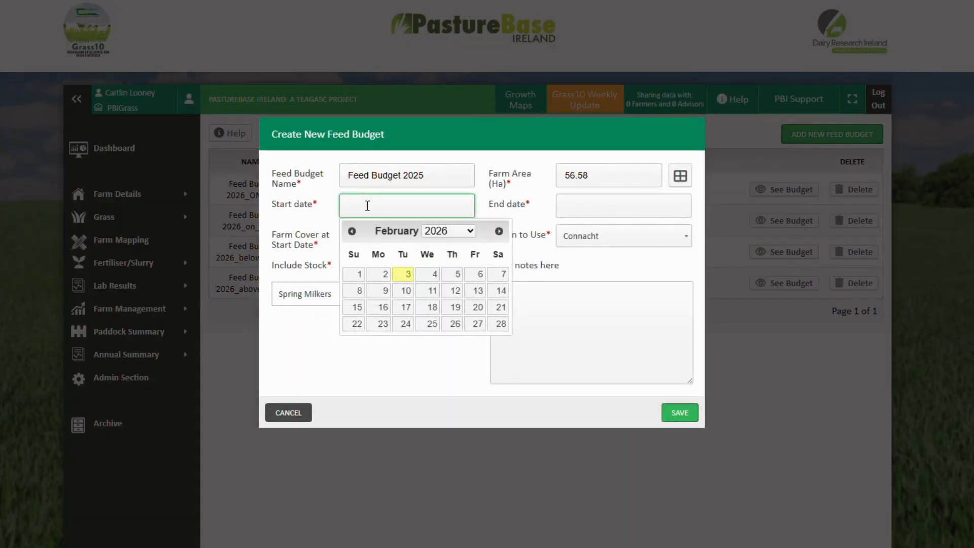
pyautogui.click(477, 275)
pyautogui.click(586, 207)
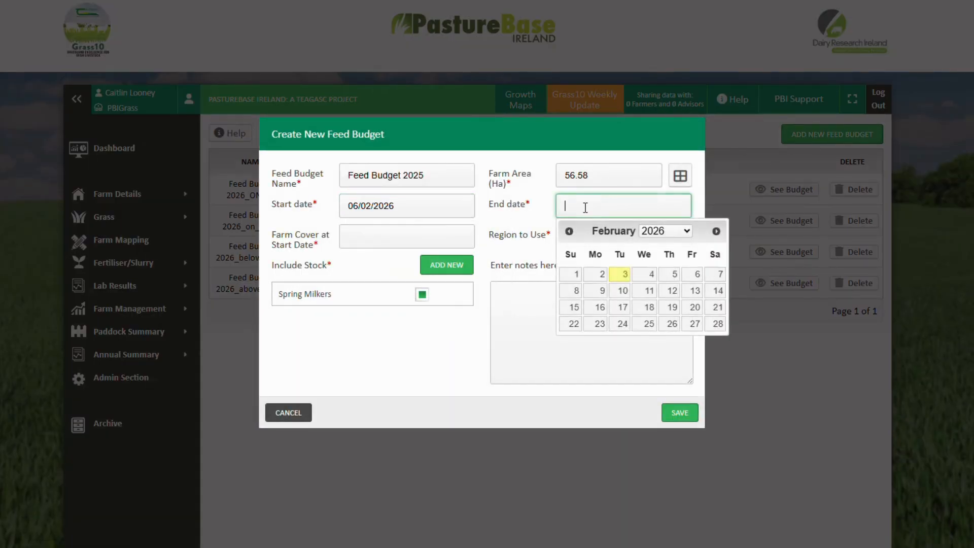
pyautogui.doubleClick(716, 232)
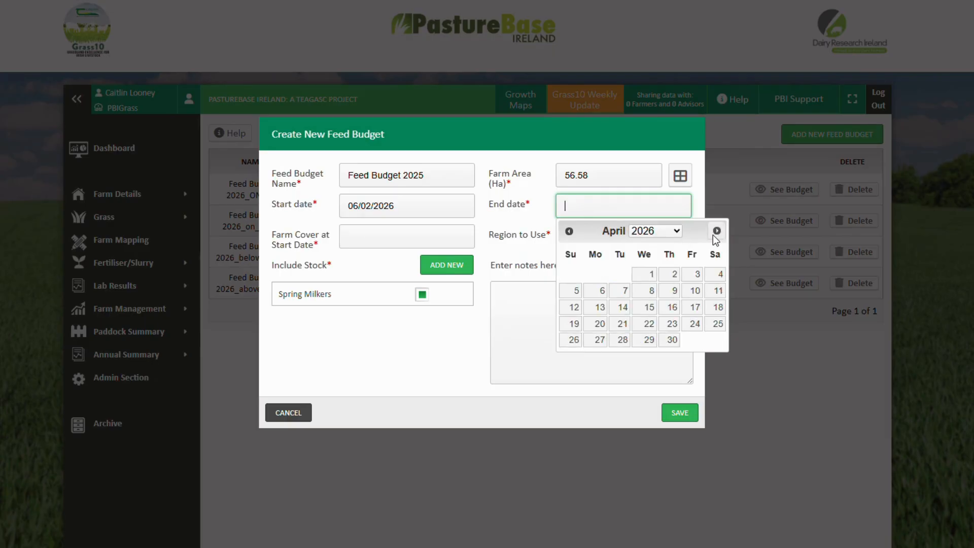
pyautogui.click(569, 231)
pyautogui.click(694, 325)
# Set the region to Munster and the starting farm cover to 750, save the budget, and decline the grazing area update
pyautogui.click(642, 241)
pyautogui.click(640, 293)
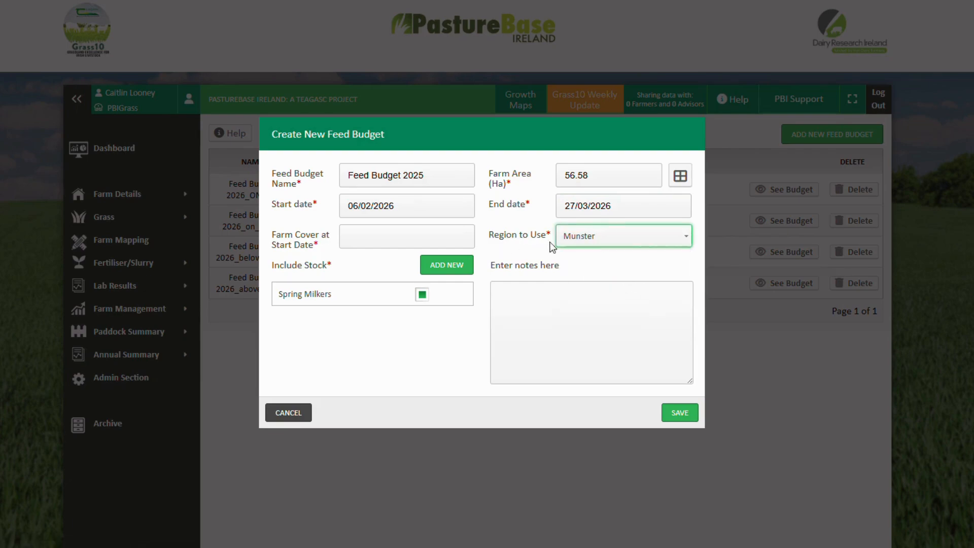
pyautogui.click(377, 240)
pyautogui.write('750')
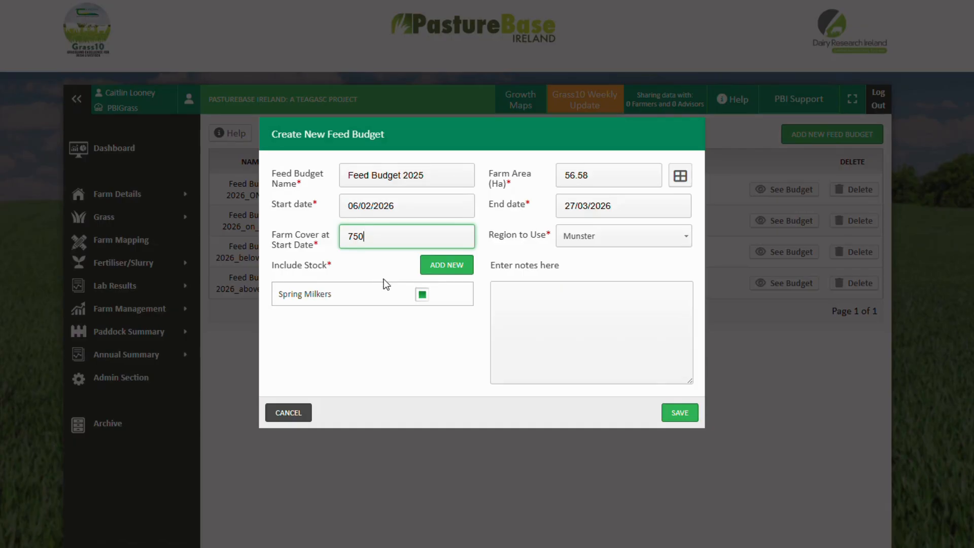
pyautogui.click(680, 414)
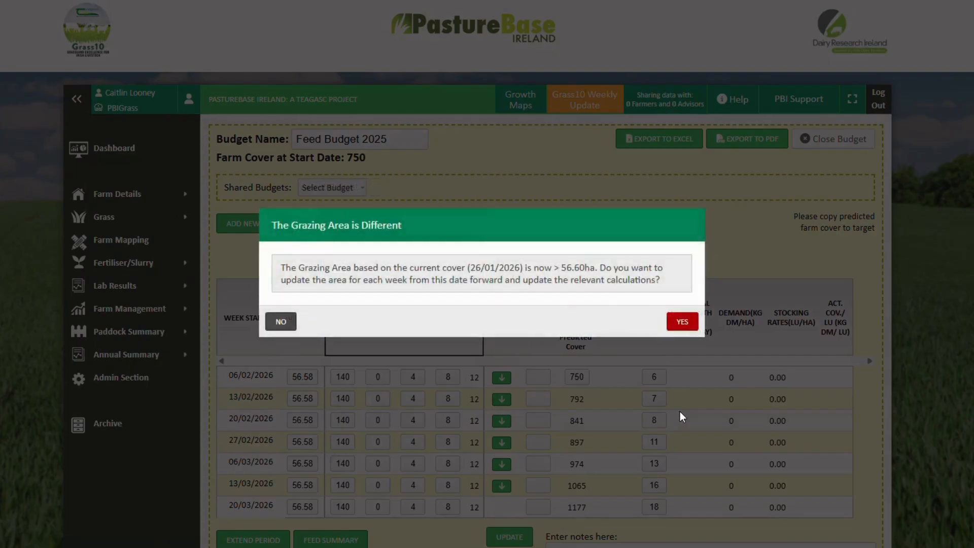
pyautogui.click(279, 323)
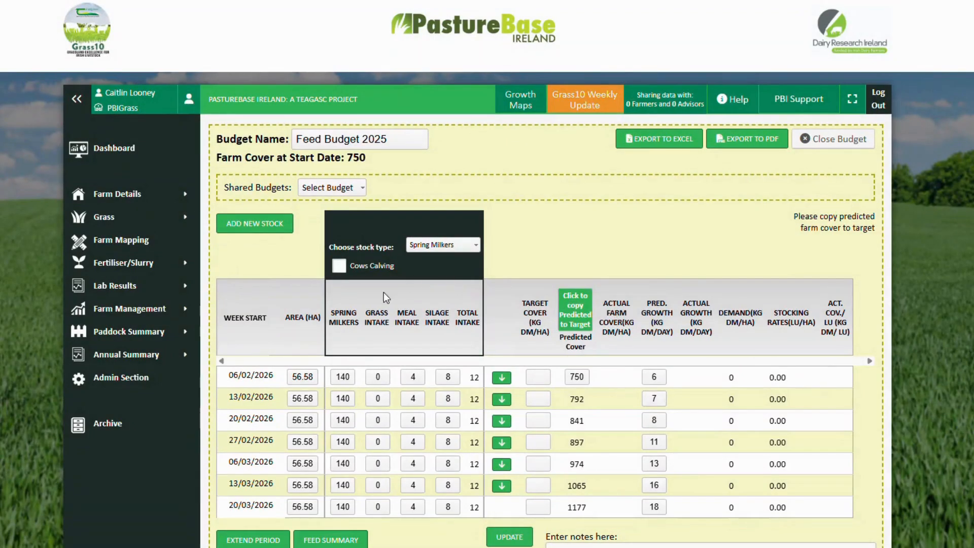
# Set the Spring Milkers numbers for the weeks from 06/02/2026 to 30, 50, 60, 70, 90, 120 and 150, and update the budget
pyautogui.moveTo(334, 377); pyautogui.dragTo(357, 378)
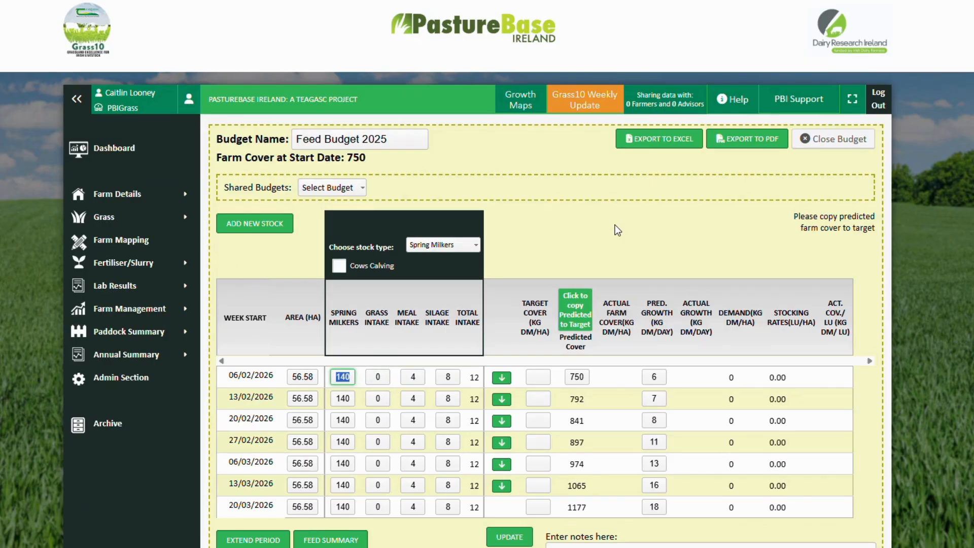
pyautogui.scroll(-1, 615, 224)
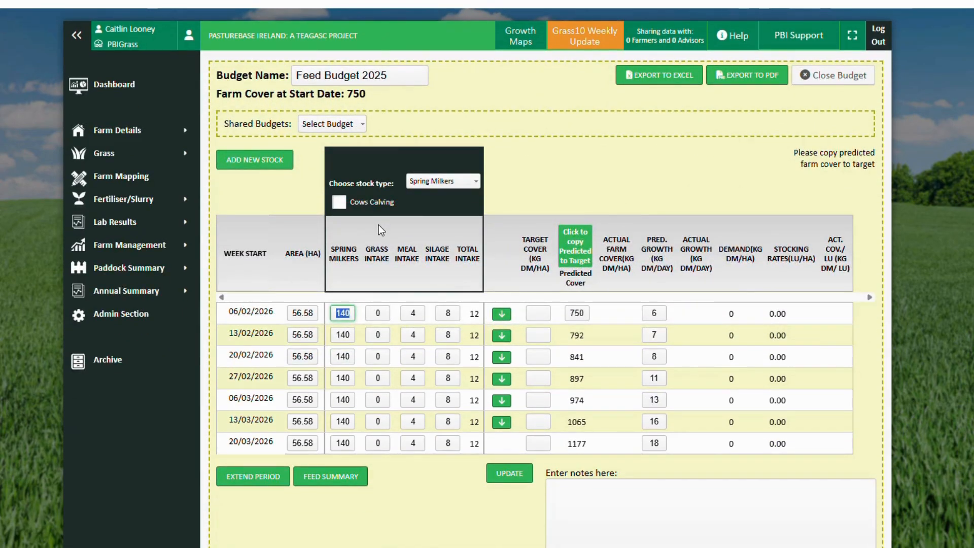
pyautogui.write('30')
pyautogui.press('Tab')
pyautogui.write('5')
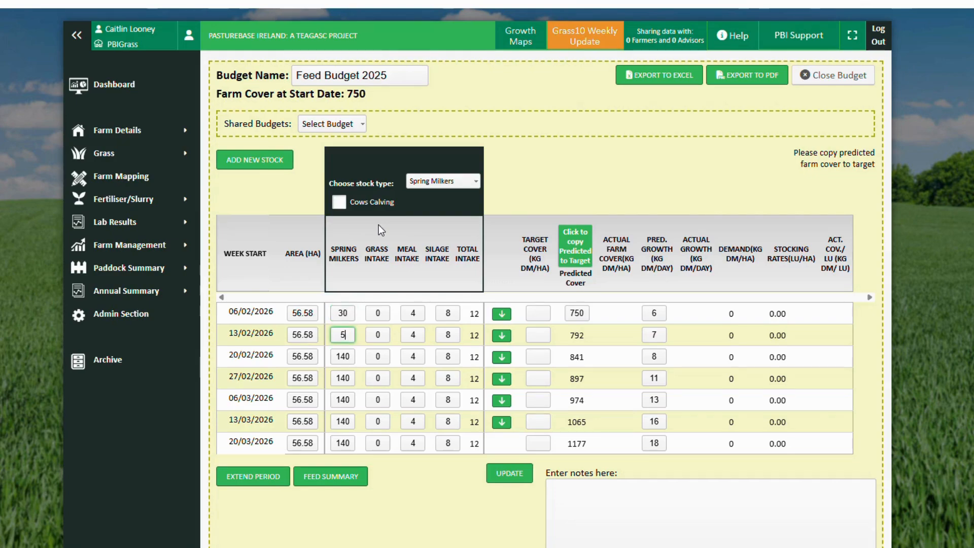
pyautogui.write('0')
pyautogui.press('Tab')
pyautogui.write('60')
pyautogui.press('Tab')
pyautogui.write('70')
pyautogui.press('Tab')
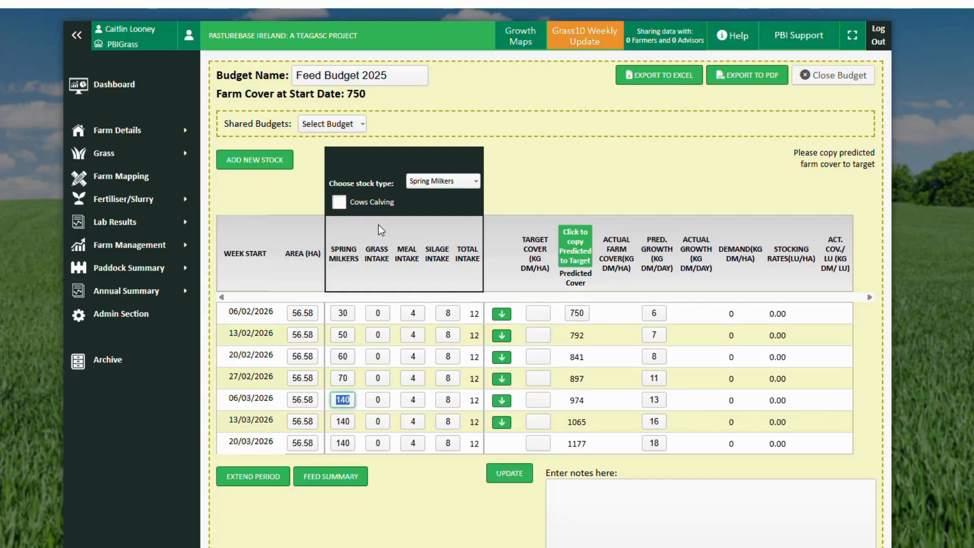
pyautogui.write('90')
pyautogui.press('Tab')
pyautogui.write('120')
pyautogui.press('Tab')
pyautogui.write('150')
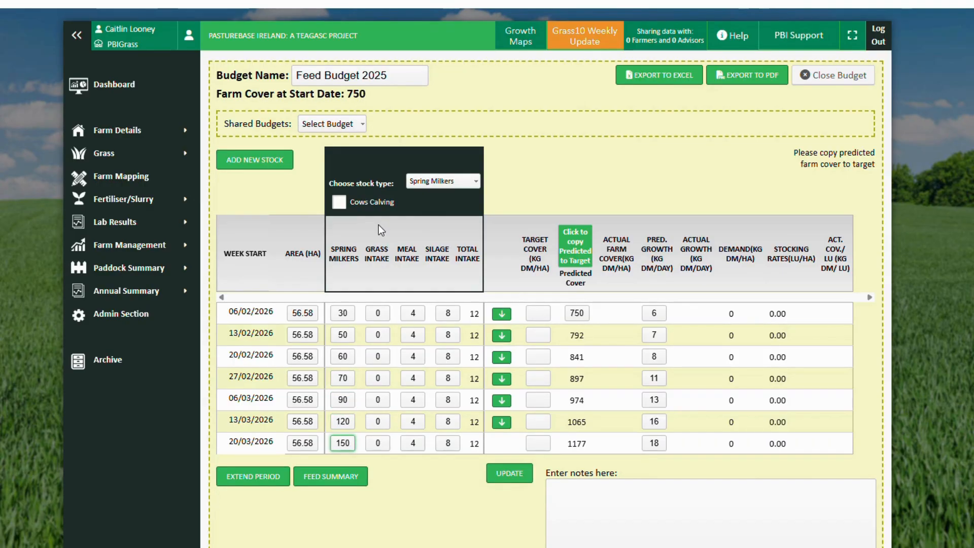
pyautogui.click(511, 474)
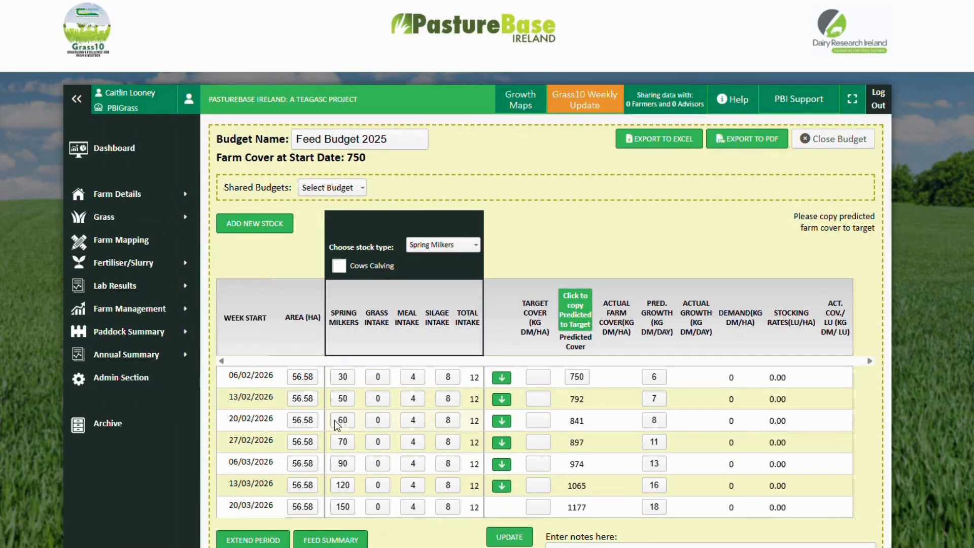
# Enable Cows Calving for the Spring Milkers, recalculate intakes with the default post-calving feed figures, and update the budget
pyautogui.click(339, 265)
pyautogui.click(443, 270)
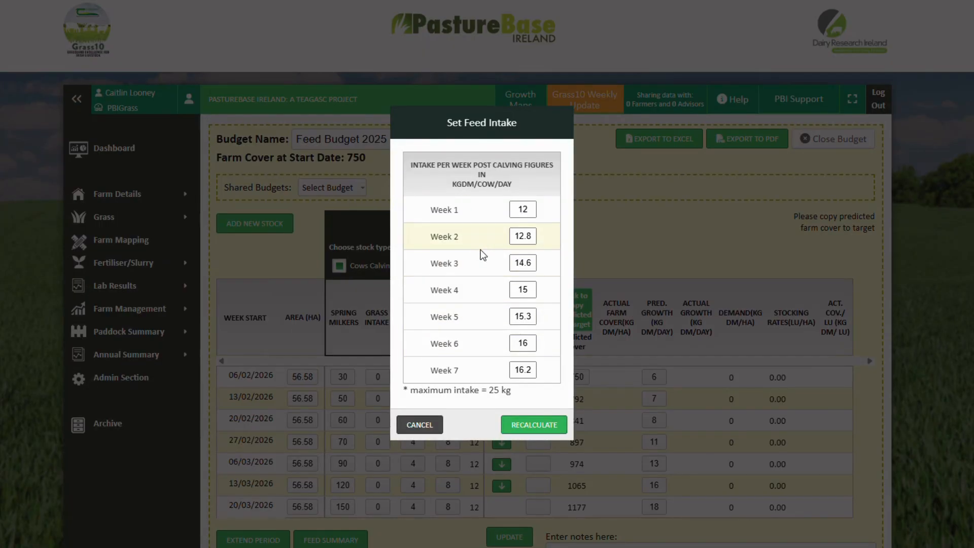
pyautogui.click(534, 425)
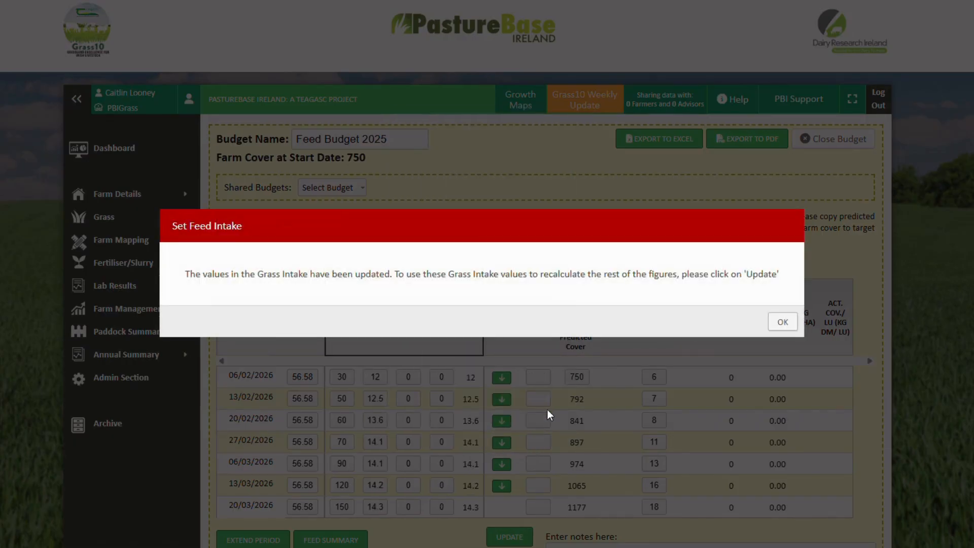
pyautogui.click(782, 322)
pyautogui.scroll(-1, 589, 395)
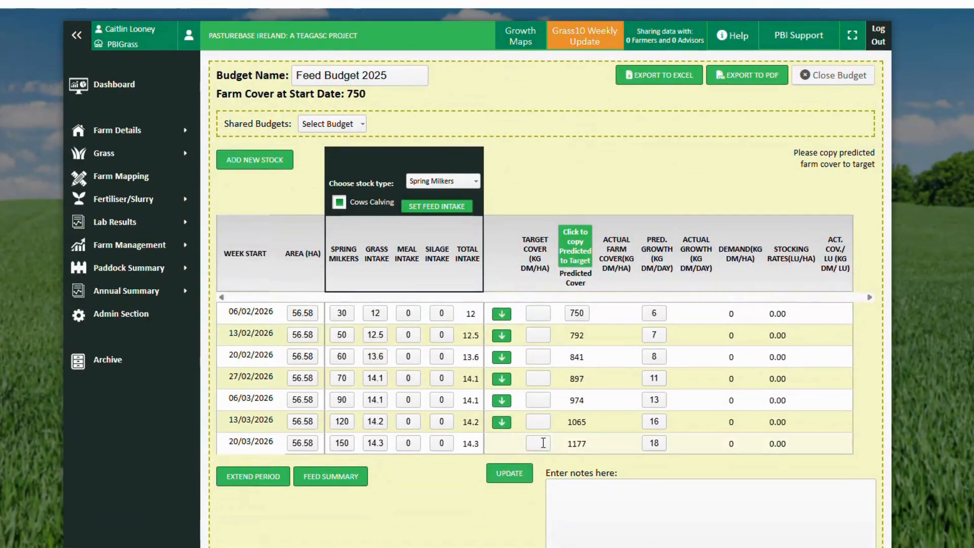
pyautogui.click(527, 476)
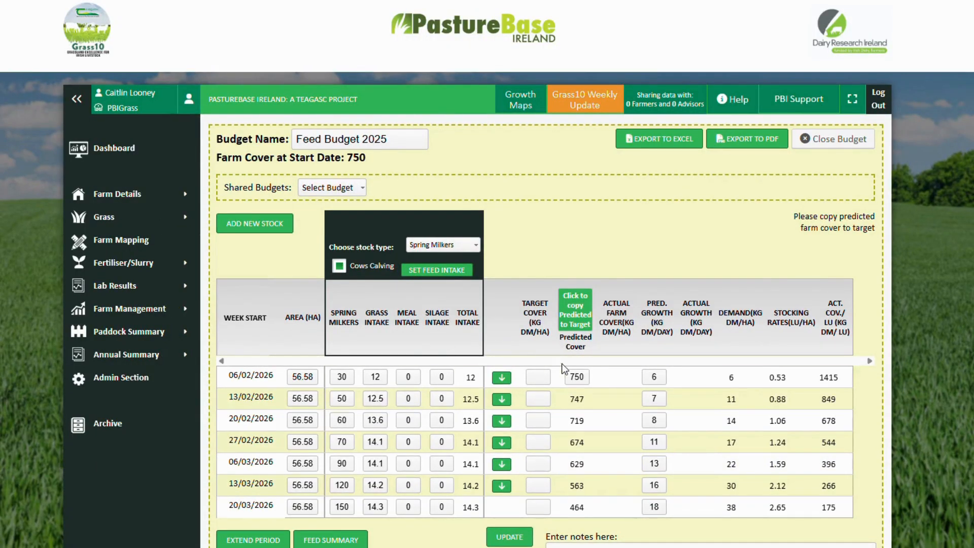
# Set the meal intake to 3 for the six weeks from 06/02/2026 to 13/03/2026 and update the budget
pyautogui.scroll(-1, 562, 357)
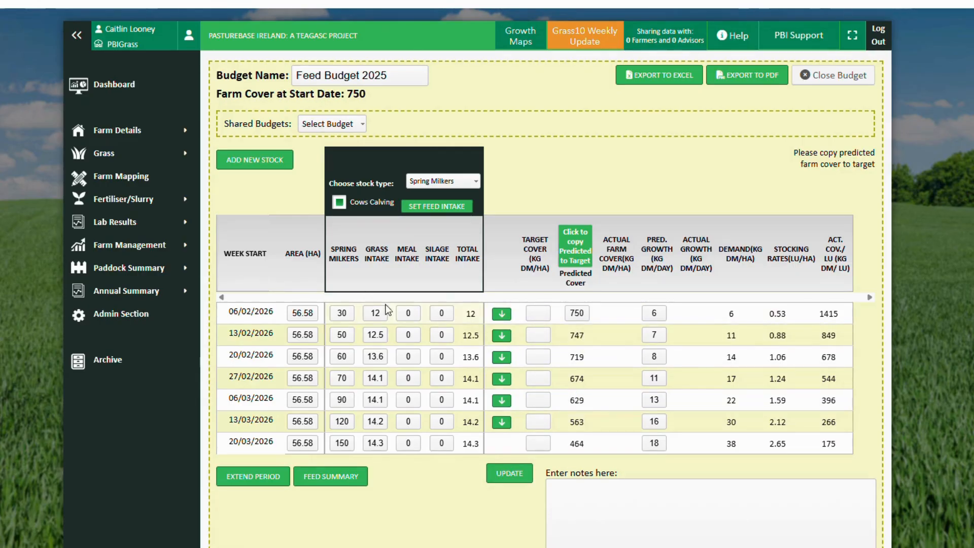
pyautogui.click(411, 313)
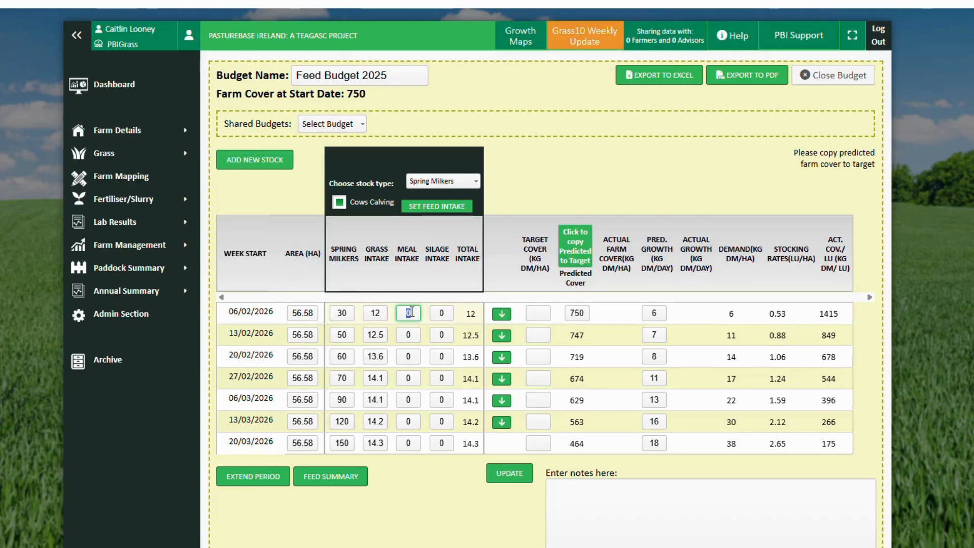
pyautogui.press('Tab')
pyautogui.write('3')
pyautogui.press('Tab')
pyautogui.write('3')
pyautogui.press('Tab')
pyautogui.write('3')
pyautogui.press('Tab')
pyautogui.write('33')
pyautogui.press('Tab')
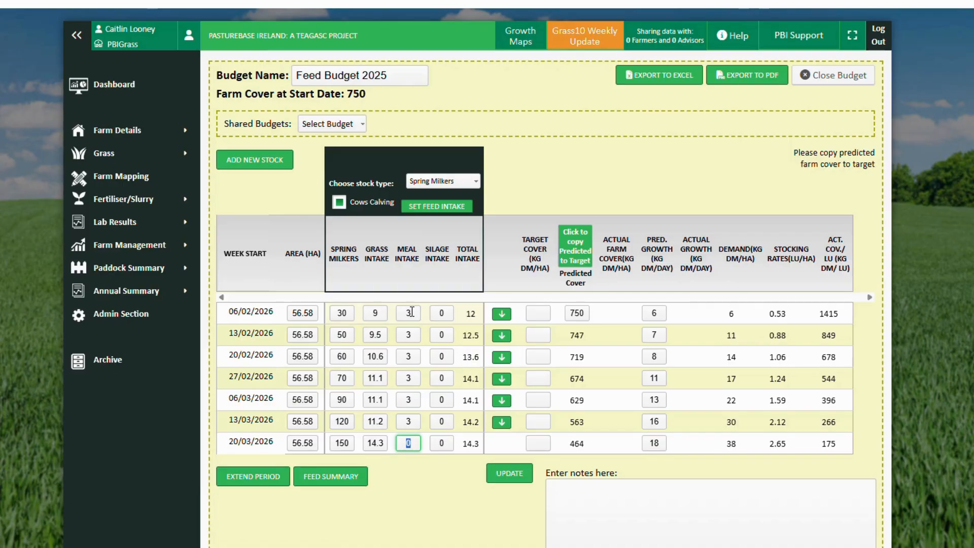
pyautogui.click(521, 468)
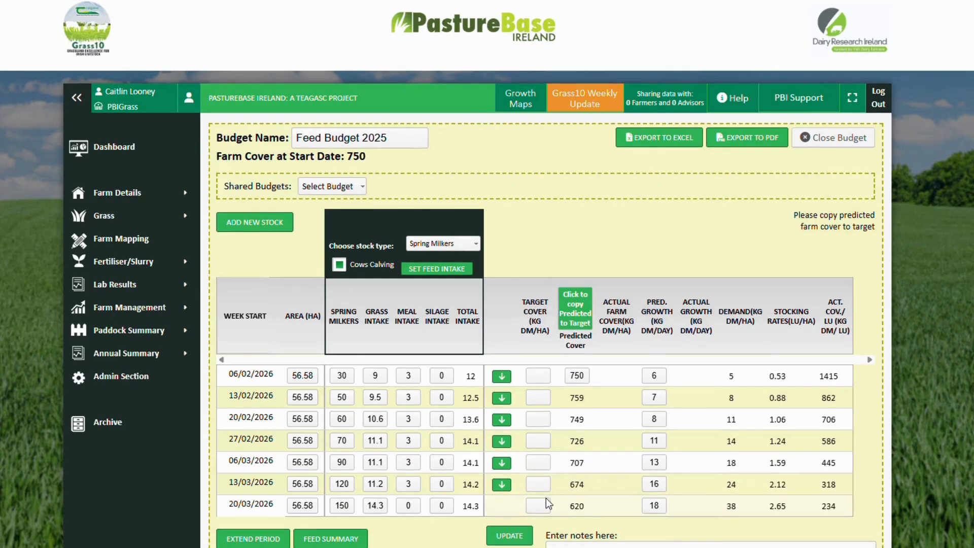
# Extend the feed budget period by 1 week
pyautogui.scroll(-3, 546, 498)
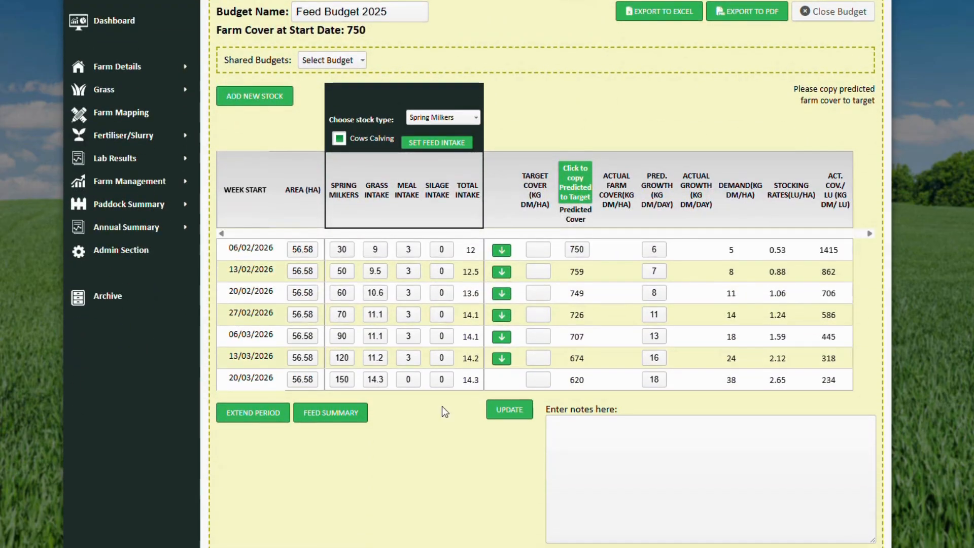
pyautogui.click(262, 411)
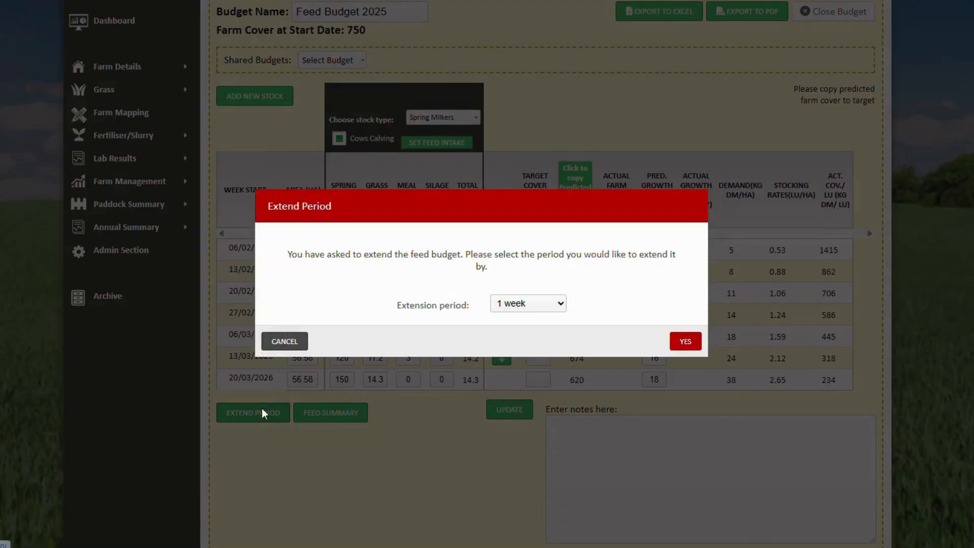
pyautogui.click(687, 342)
pyautogui.scroll(-3, 670, 361)
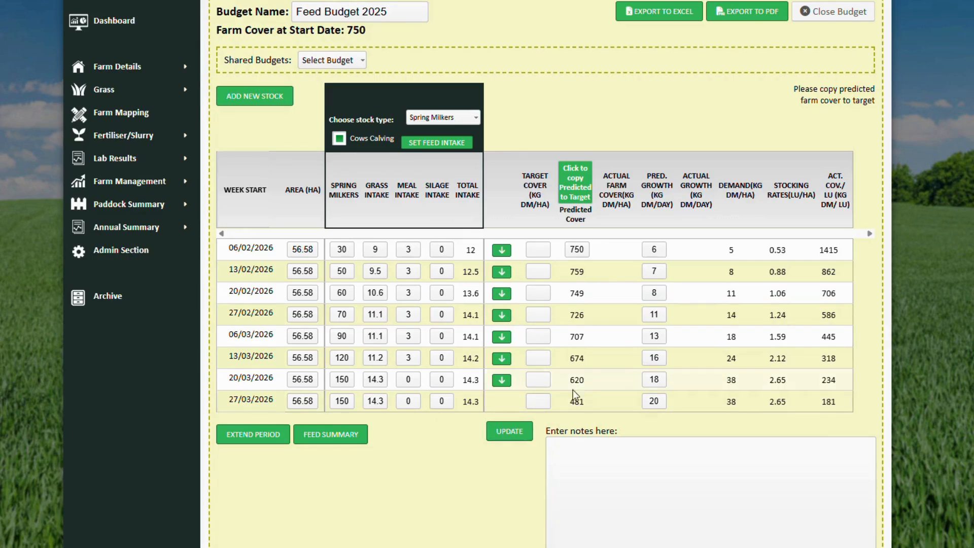
# Set the meal intake to 3 for the weeks of 20/03/2026 and 27/03/2026 and update the budget
pyautogui.doubleClick(417, 381)
pyautogui.write('3')
pyautogui.press('Tab')
pyautogui.write('3')
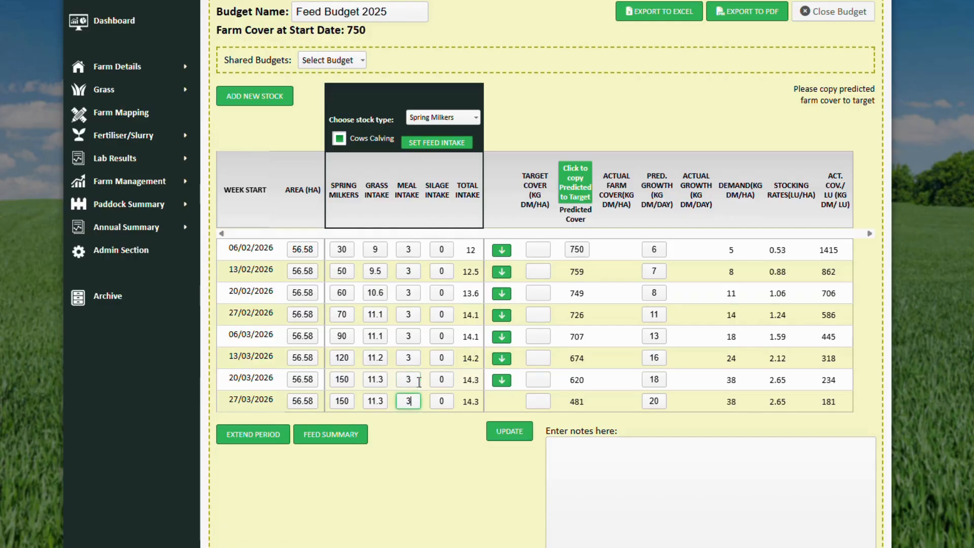
pyautogui.click(501, 434)
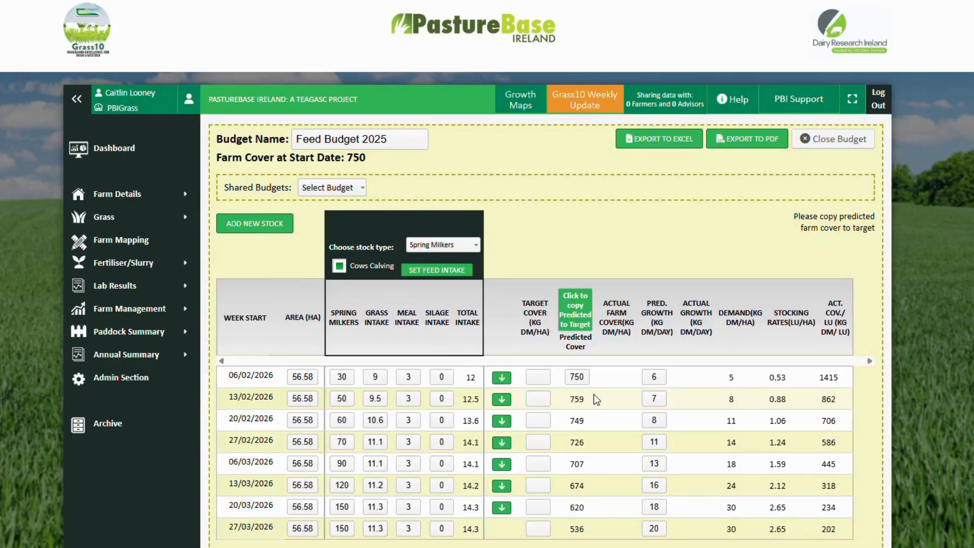
# Set the silage intake to 3 for the first three weeks, 06/02/2026 to 20/02/2026, and update the budget
pyautogui.scroll(-1, 594, 394)
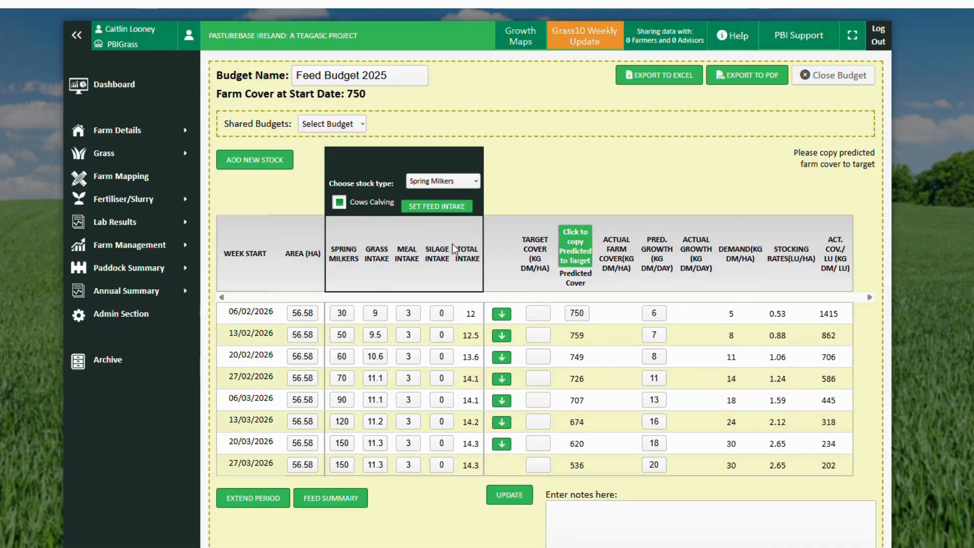
pyautogui.doubleClick(441, 312)
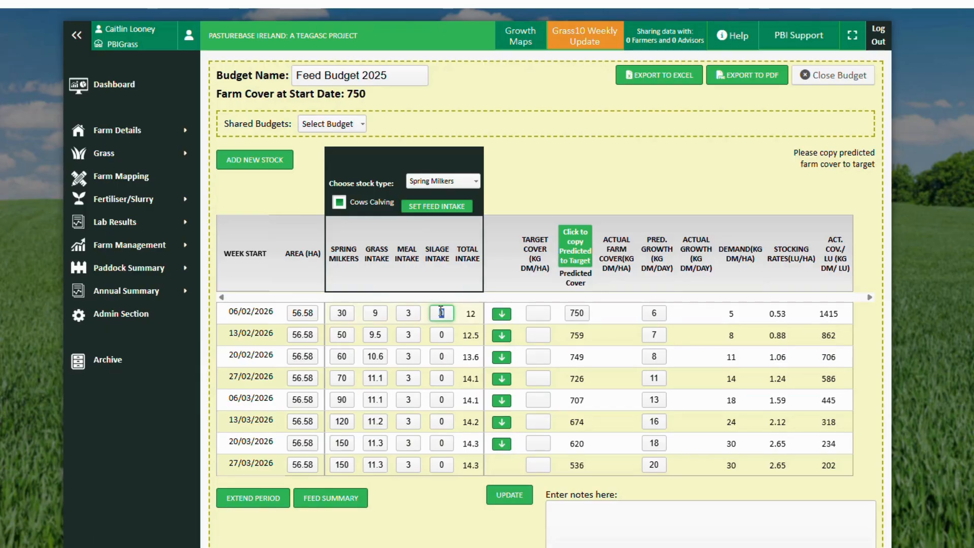
pyautogui.write('3')
pyautogui.doubleClick(442, 334)
pyautogui.write('3')
pyautogui.click(443, 357)
pyautogui.write('3')
pyautogui.click(525, 497)
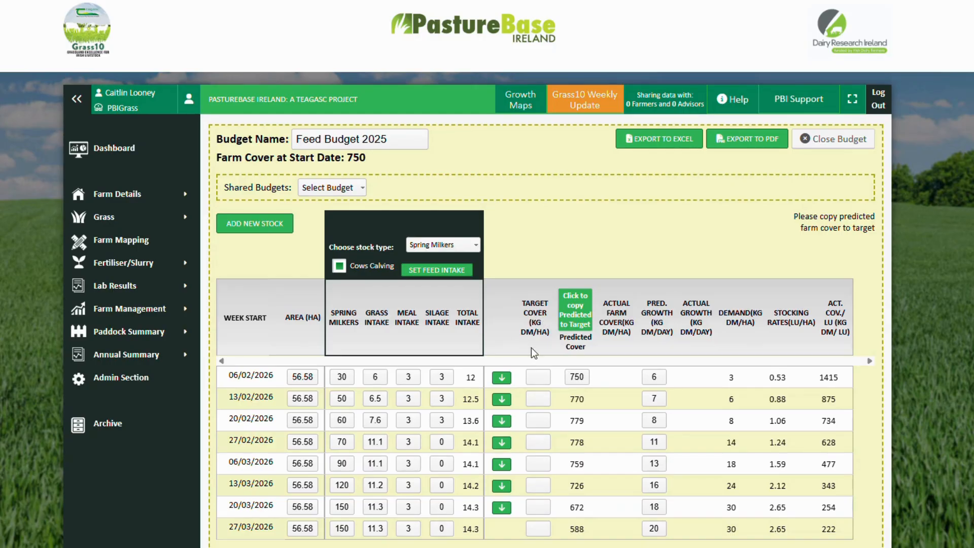
# Set the silage intake to 4 for the first five weeks, 06/02/2026 to 06/03/2026, and update the budget
pyautogui.scroll(-1, 567, 338)
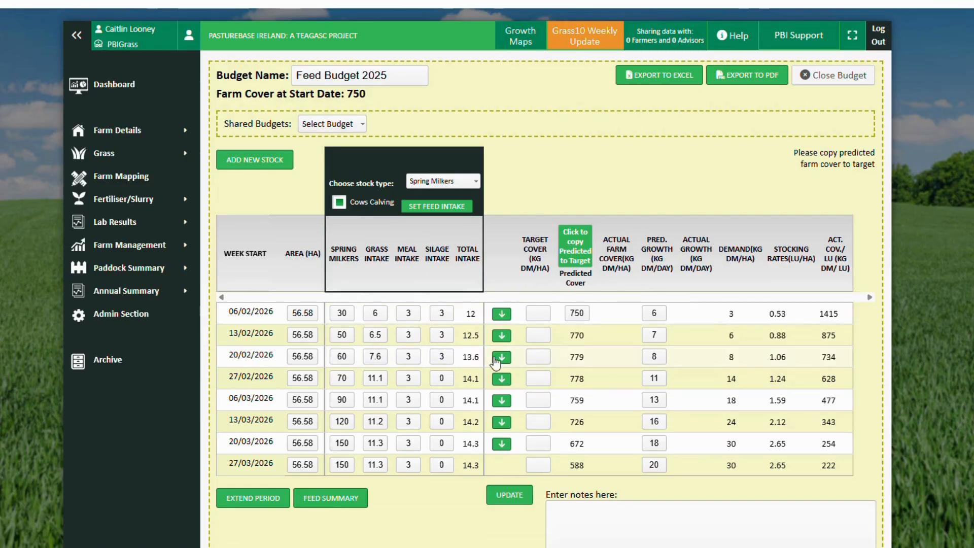
pyautogui.click(445, 313)
pyautogui.press('BackSpace')
pyautogui.write('4')
pyautogui.press('Tab')
pyautogui.write('4')
pyautogui.press('Tab')
pyautogui.write('4')
pyautogui.press('Tab')
pyautogui.write('4')
pyautogui.press('Tab')
pyautogui.write('4')
pyautogui.press('Tab')
pyautogui.click(510, 496)
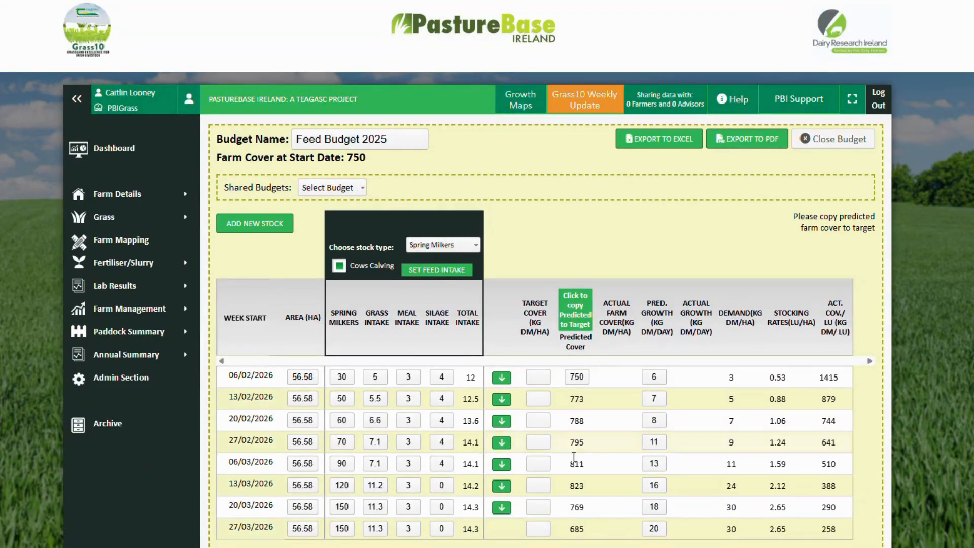
pyautogui.scroll(-2, 588, 457)
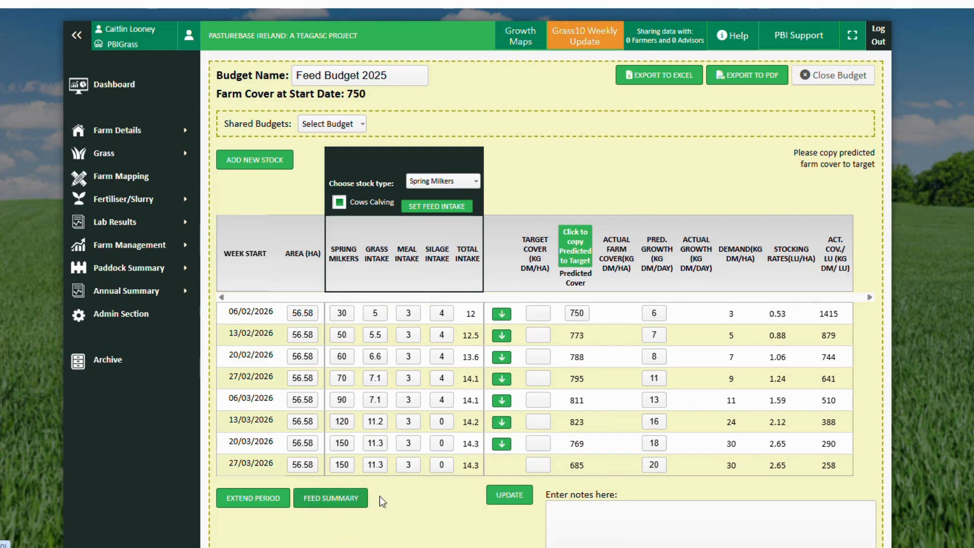
pyautogui.click(502, 495)
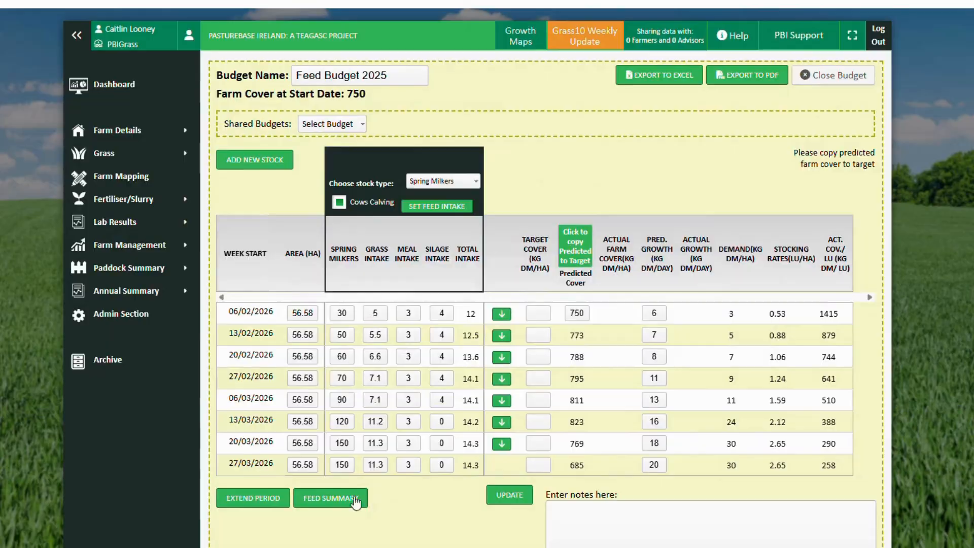
# View the summary of grass, meal and silage dry matter for the budget period, and close it
pyautogui.click(355, 500)
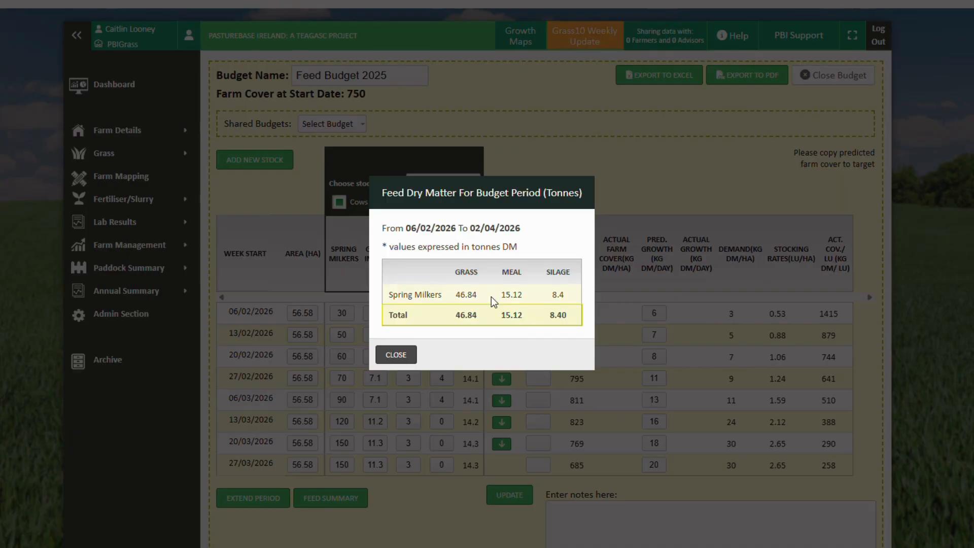
pyautogui.click(396, 355)
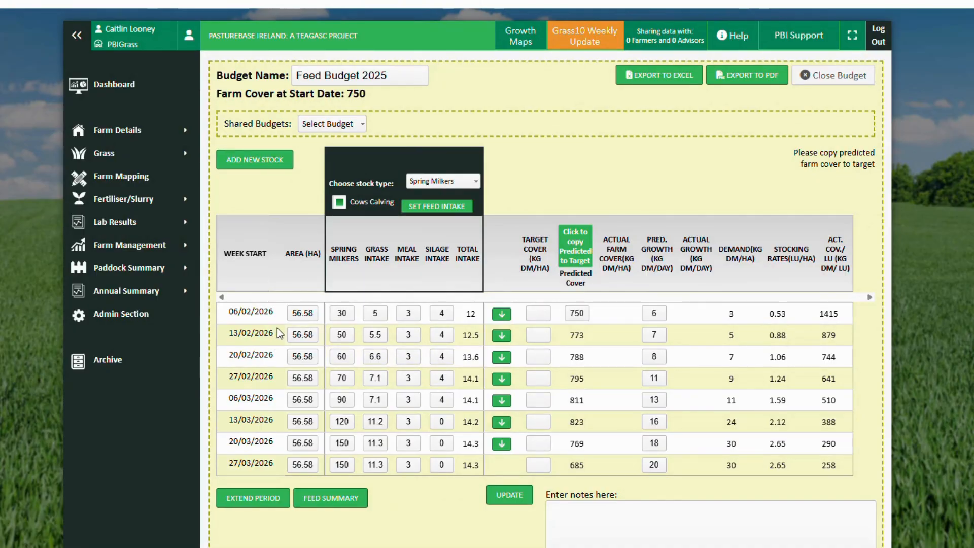
# Set the week of 06/02/2026 to a grass intake of 0, meal intake of 4 and silage intake of 8, and update the budget
pyautogui.doubleClick(374, 312)
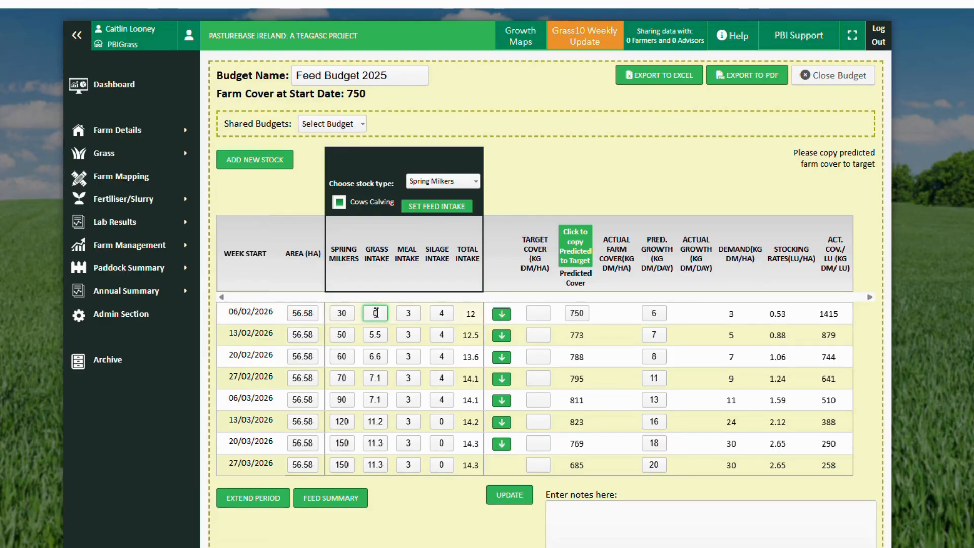
pyautogui.click(436, 314)
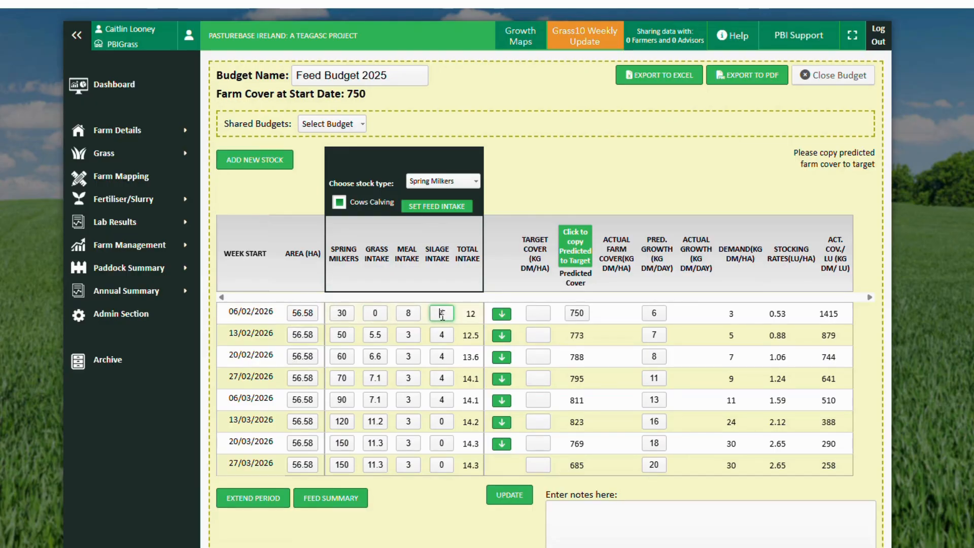
pyautogui.doubleClick(405, 313)
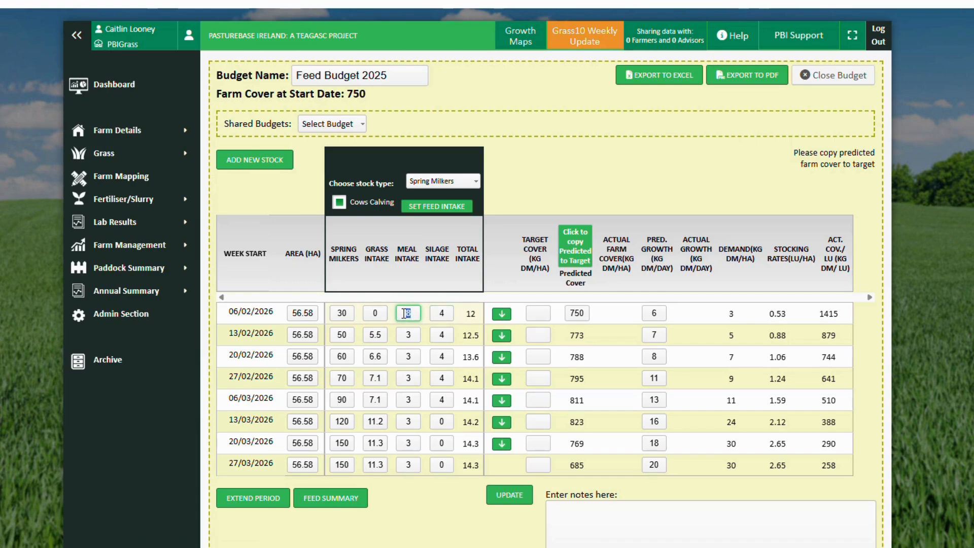
pyautogui.write('4')
pyautogui.doubleClick(441, 314)
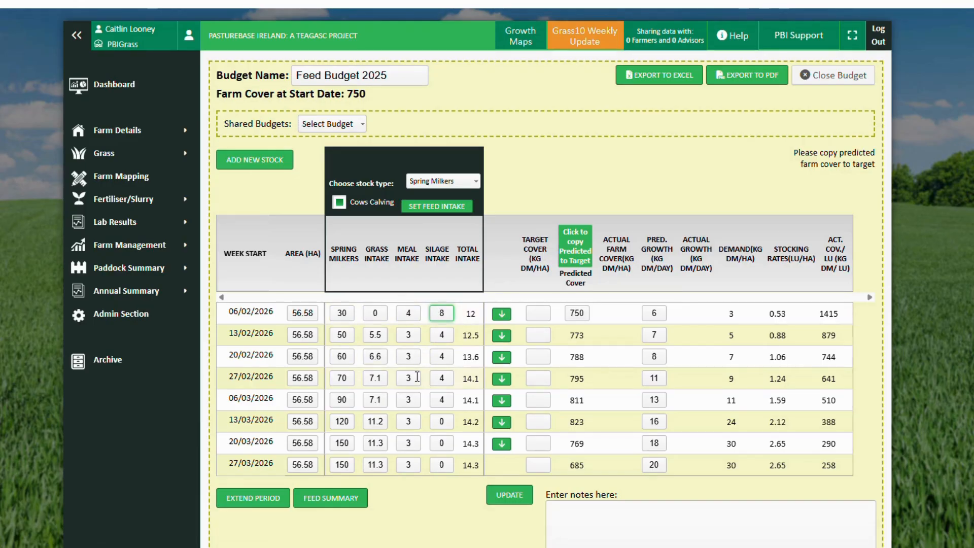
pyautogui.click(519, 495)
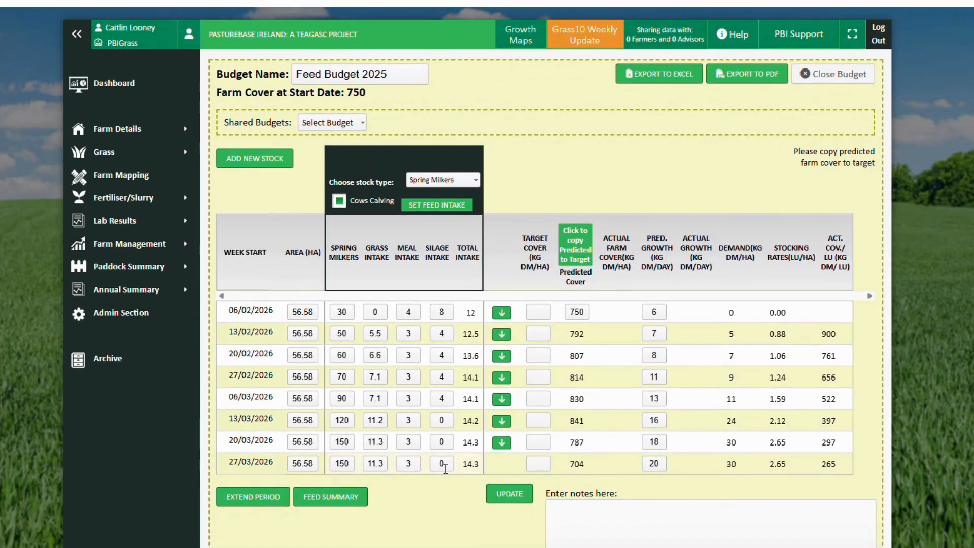
# Look over the updated weekly table of Feed Budget 2025 and close the budget
pyautogui.scroll(-4, 446, 468)
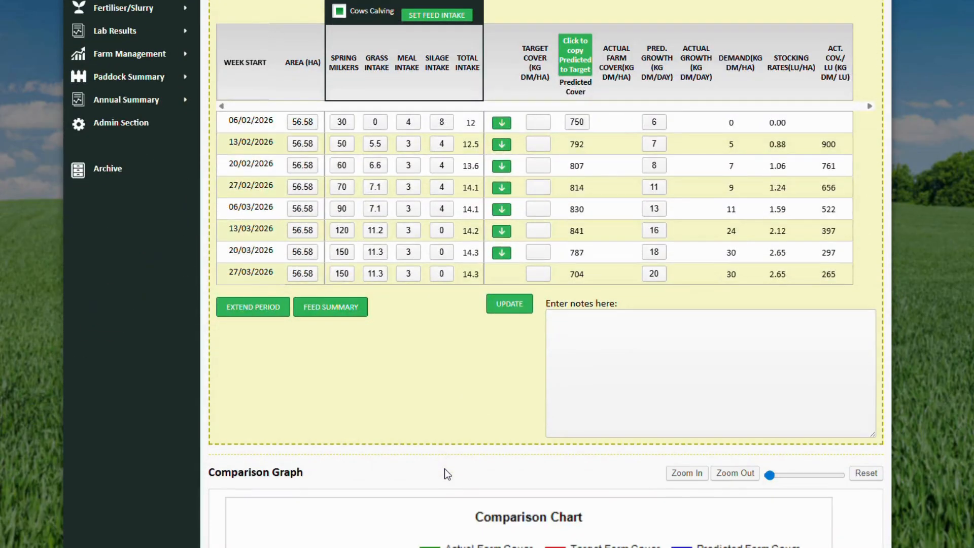
pyautogui.scroll(3, 446, 472)
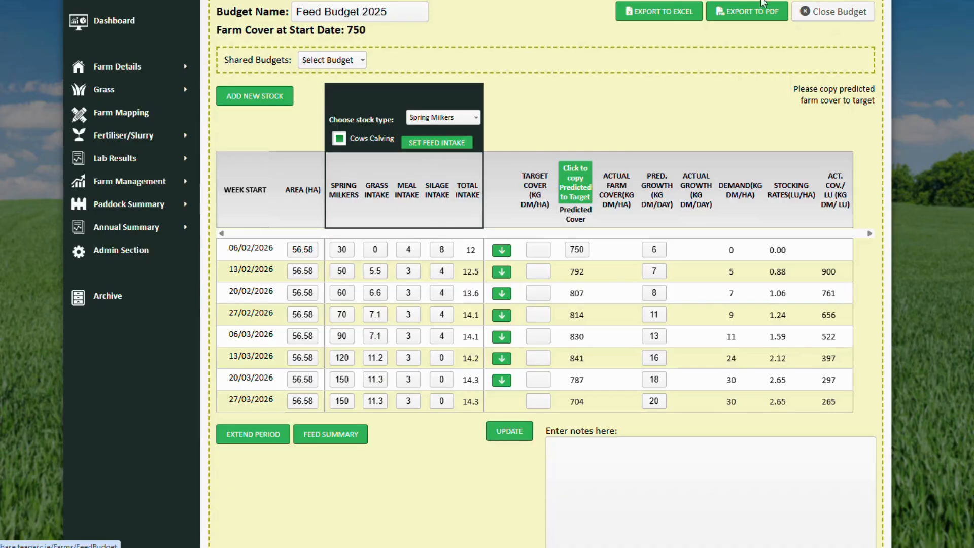
pyautogui.click(832, 11)
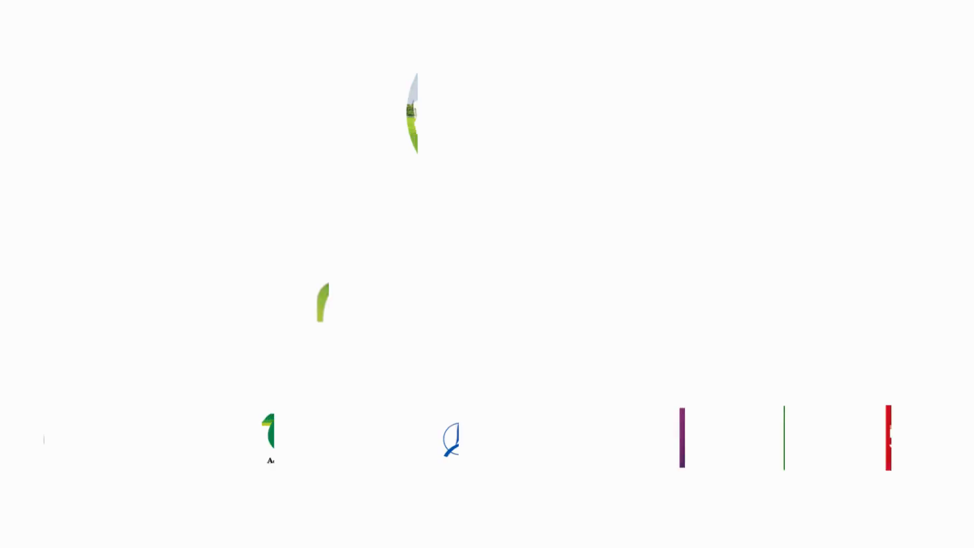